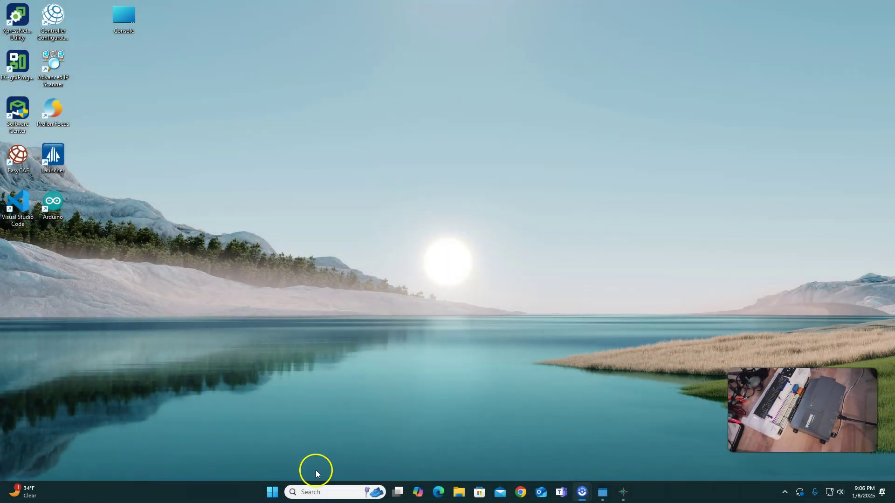
Open the Control Panel's Network and Sharing Center and show the computer's network adapters.
{"action": "left_click", "coordinate": [273, 496]}
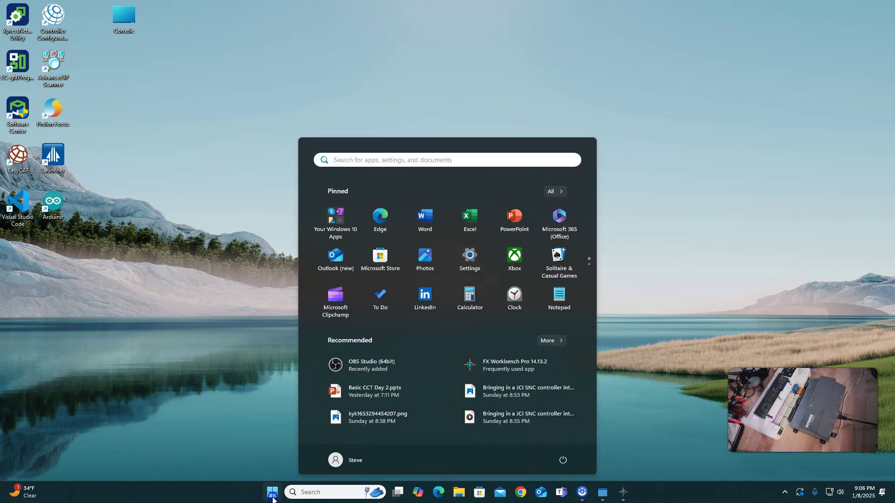
{"action": "type", "text": "con"}
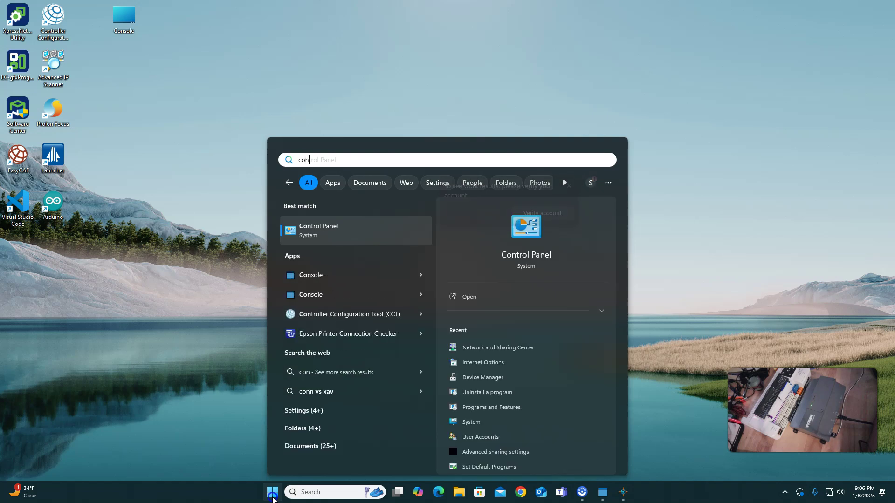
{"action": "left_click", "coordinate": [337, 236]}
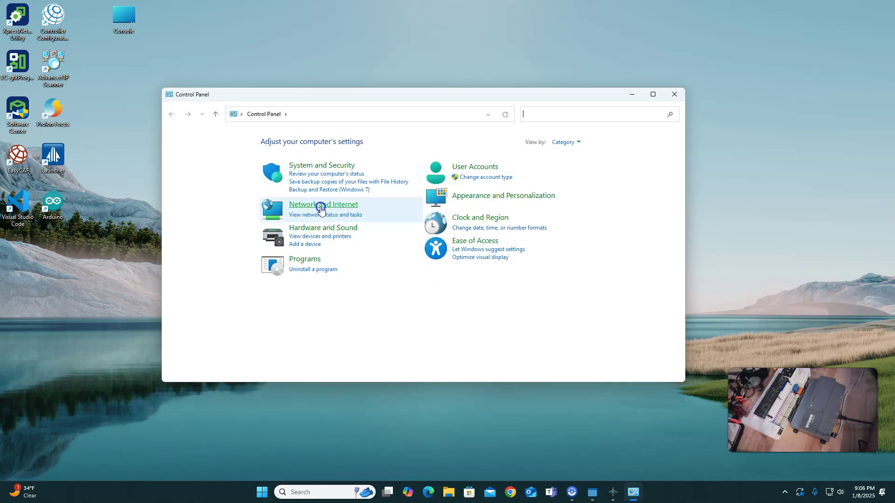
{"action": "left_click", "coordinate": [322, 208]}
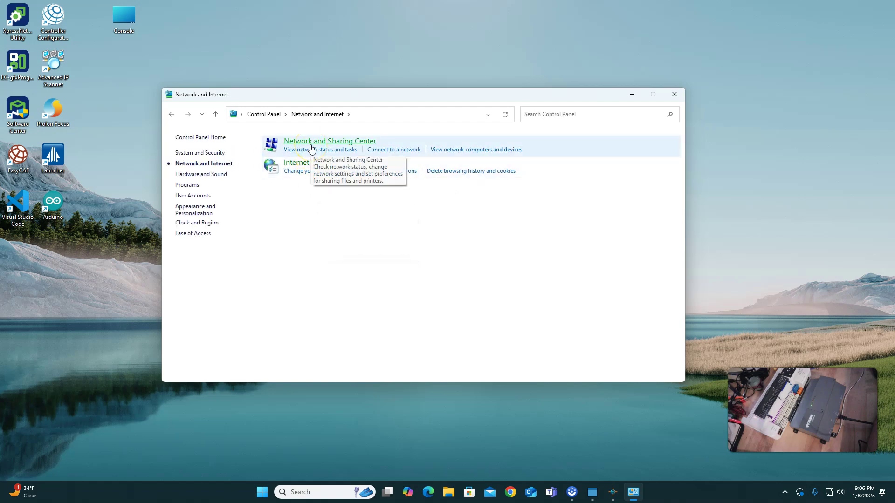
{"action": "left_click", "coordinate": [311, 149]}
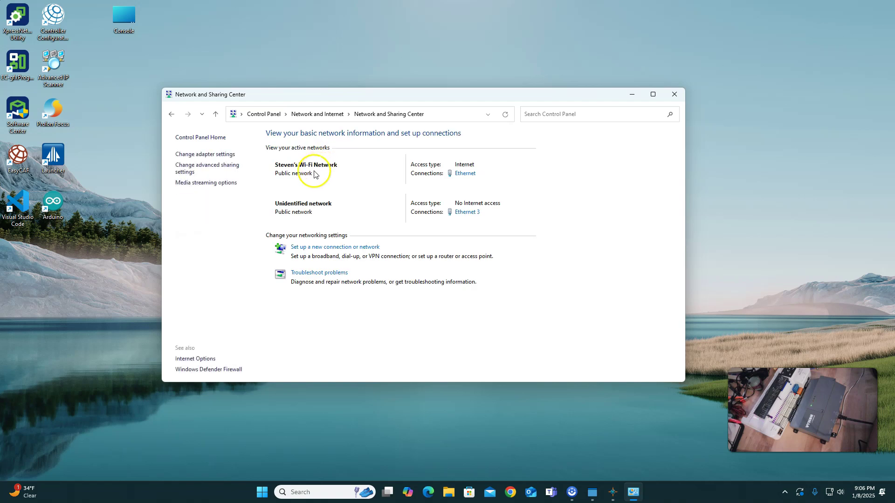
{"action": "left_click", "coordinate": [200, 156]}
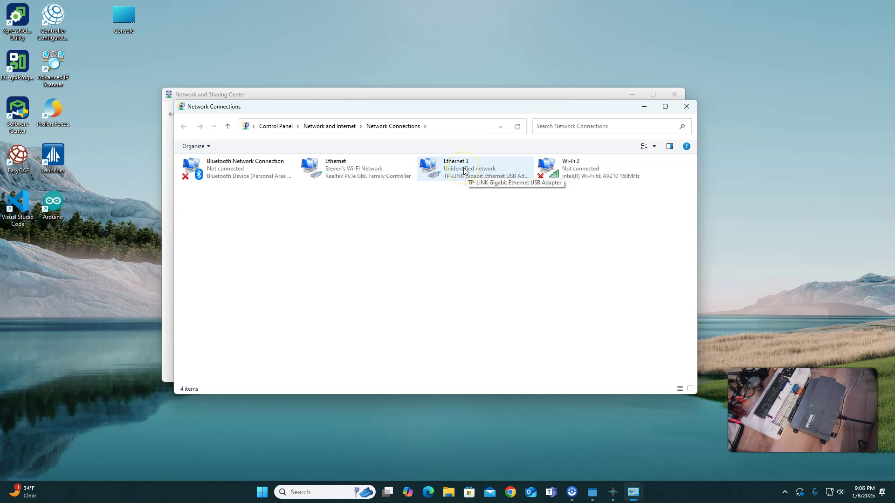
Give the Ethernet 3 adapter the static IPv4 address 192.168.110.100 with subnet mask 255.255.255.0.
{"action": "double_click", "coordinate": [464, 171]}
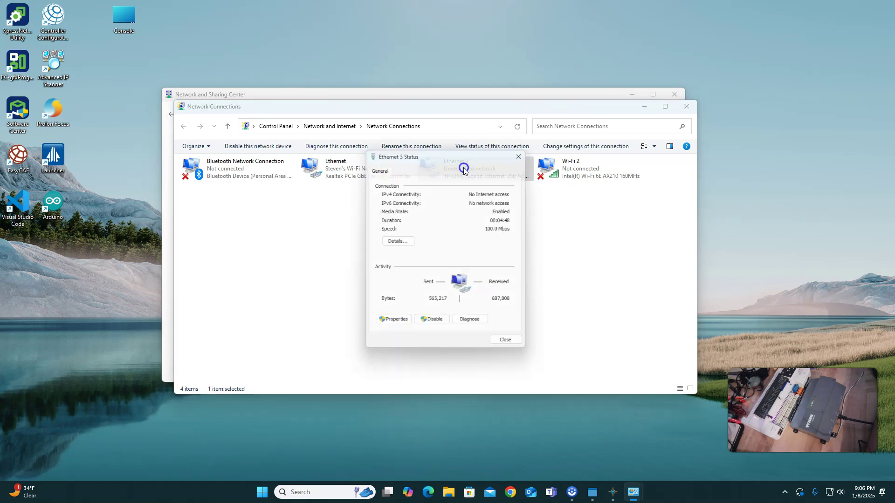
{"action": "left_click", "coordinate": [394, 326]}
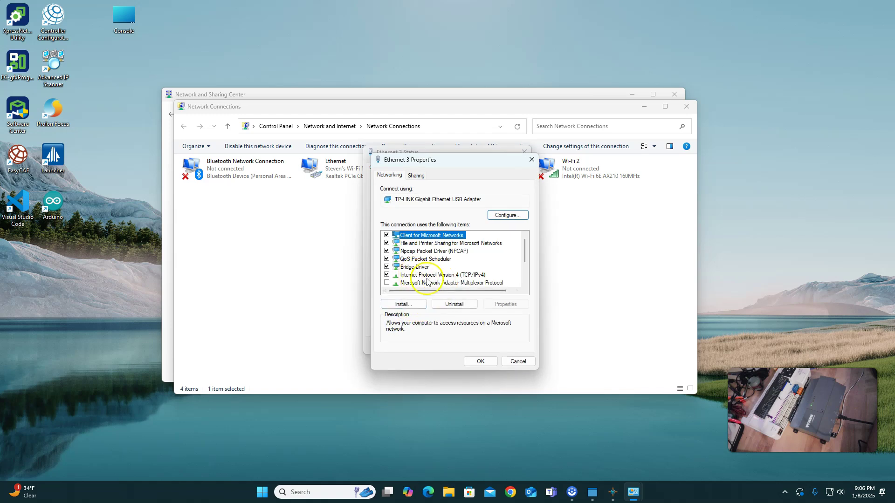
{"action": "double_click", "coordinate": [450, 277]}
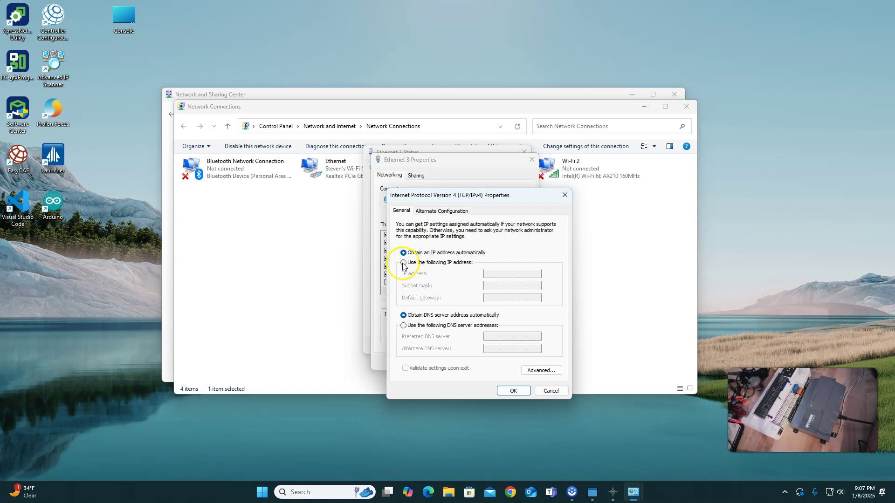
{"action": "left_click", "coordinate": [404, 264]}
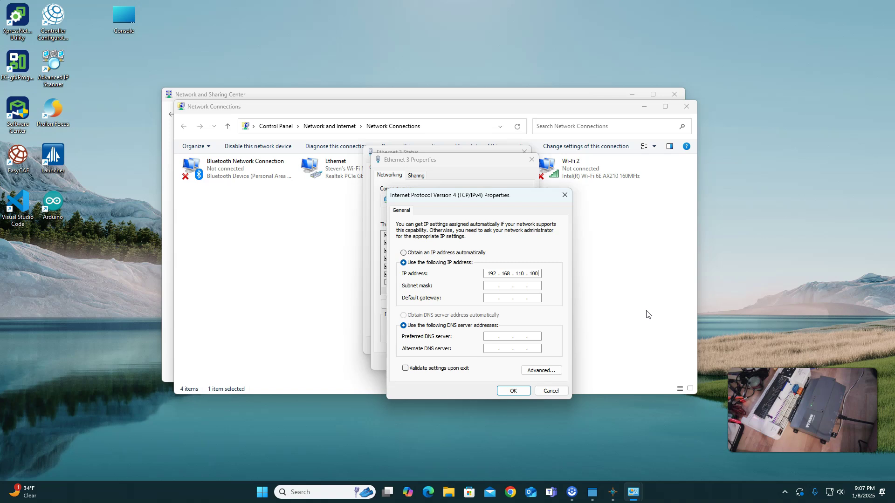
{"action": "left_click", "coordinate": [492, 287]}
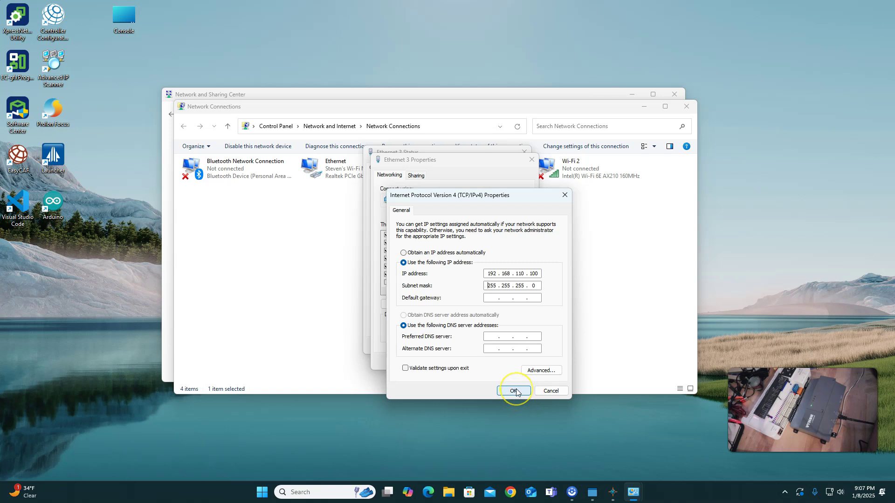
Add a second IP address, 10.10.10.100 with subnet mask 255.255.255.0, in the adapter's advanced TCP/IP settings.
{"action": "left_click", "coordinate": [538, 371]}
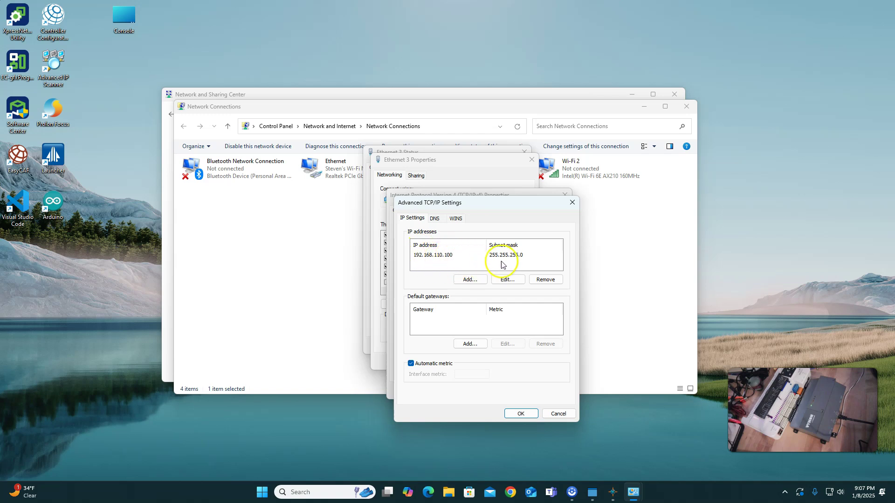
{"action": "left_click", "coordinate": [471, 282]}
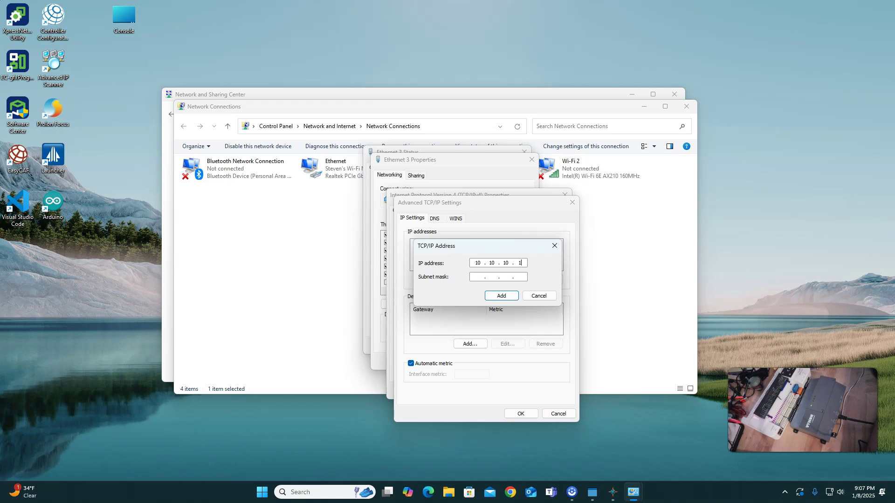
{"action": "left_click", "coordinate": [494, 278]}
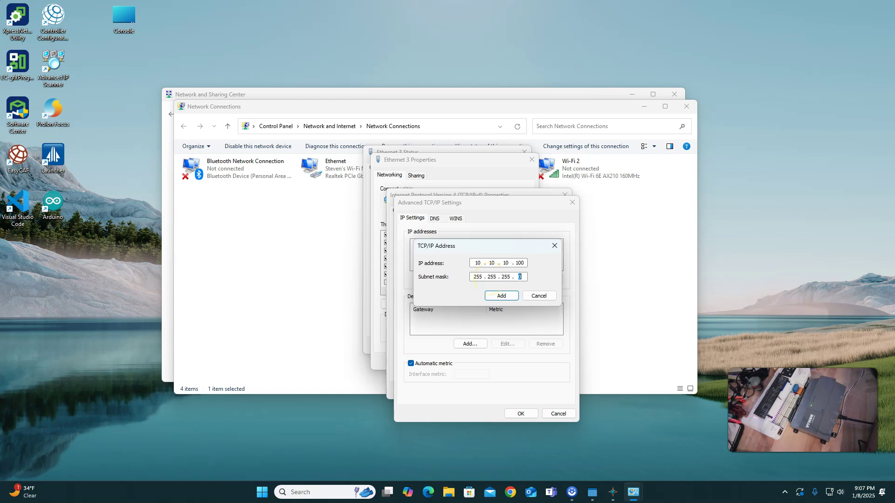
{"action": "left_click", "coordinate": [502, 297]}
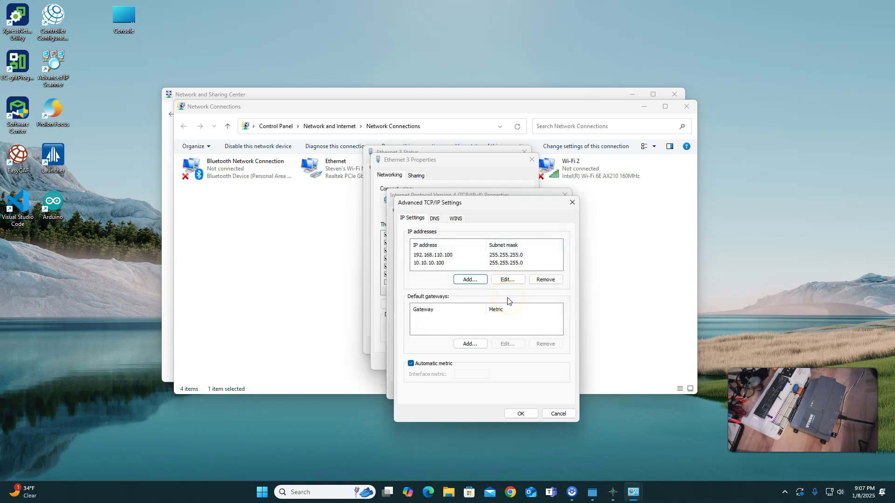
Add a third IP address, 169.254.243.100 with subnet mask 255.255.255.0, to the same adapter.
{"action": "left_click", "coordinate": [469, 280]}
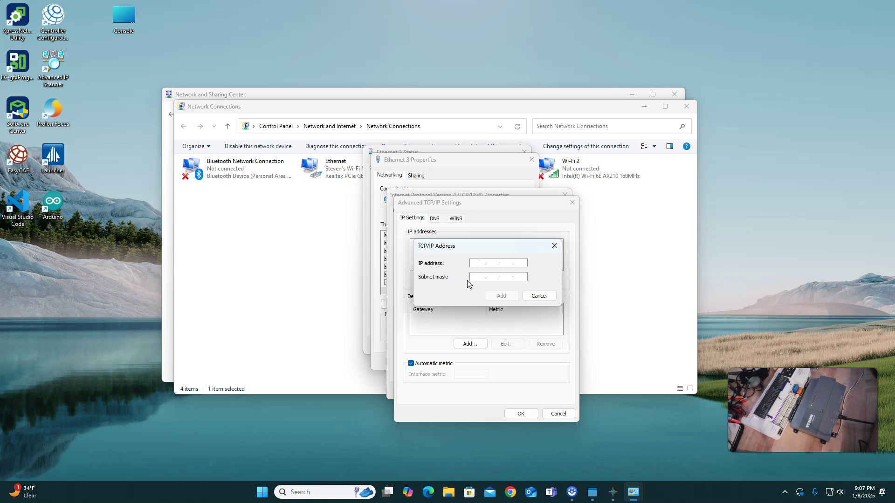
{"action": "type", "text": "169.254.243.100"}
{"action": "left_click", "coordinate": [487, 277]}
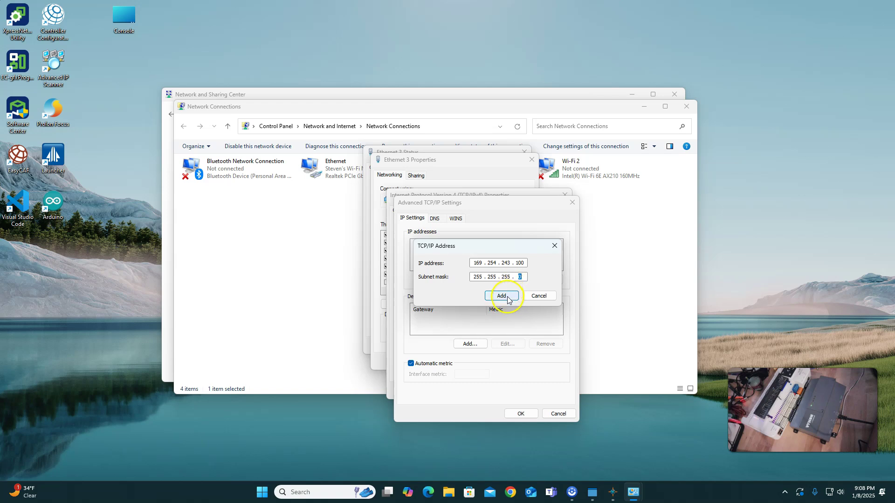
{"action": "left_click", "coordinate": [506, 297]}
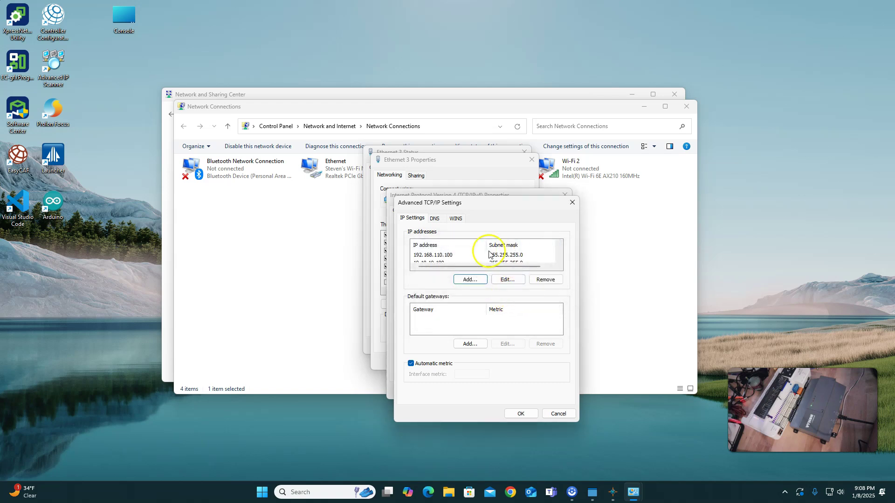
{"action": "scroll", "coordinate": [471, 256], "scroll_direction": "up", "scroll_amount": 2}
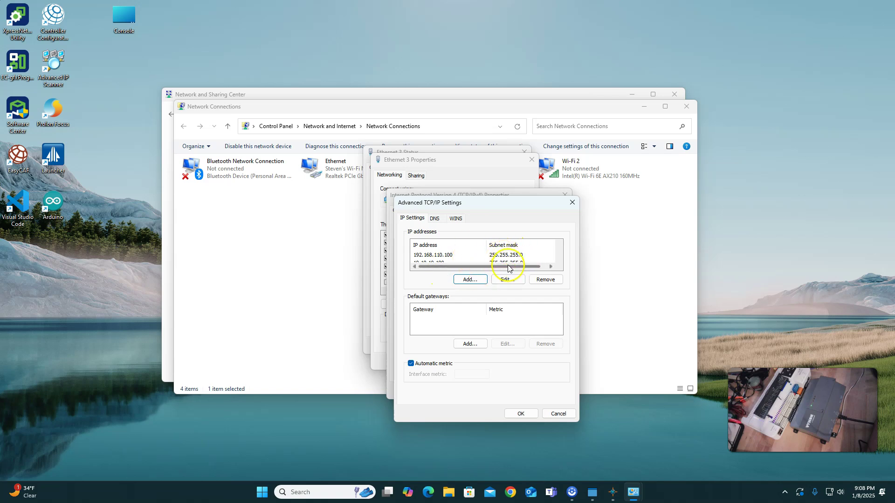
Apply the new TCP/IP settings to Ethernet 3 and close all the network settings windows.
{"action": "left_click", "coordinate": [522, 414]}
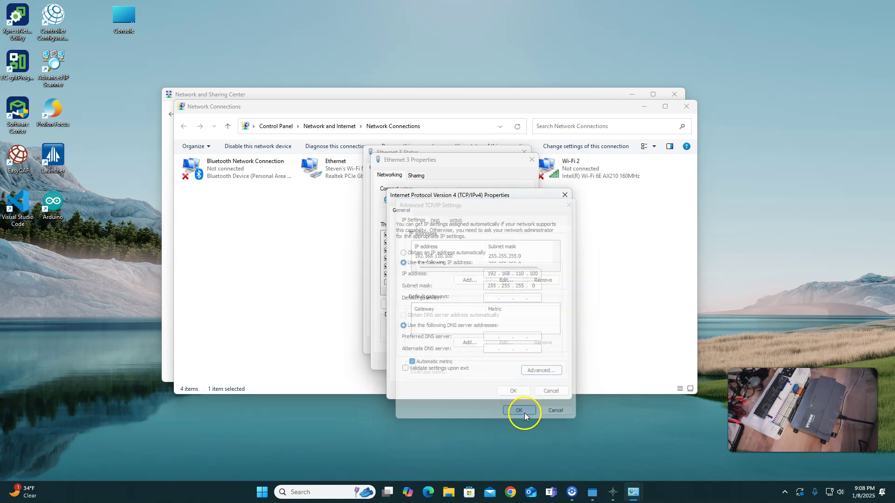
{"action": "left_click", "coordinate": [528, 394]}
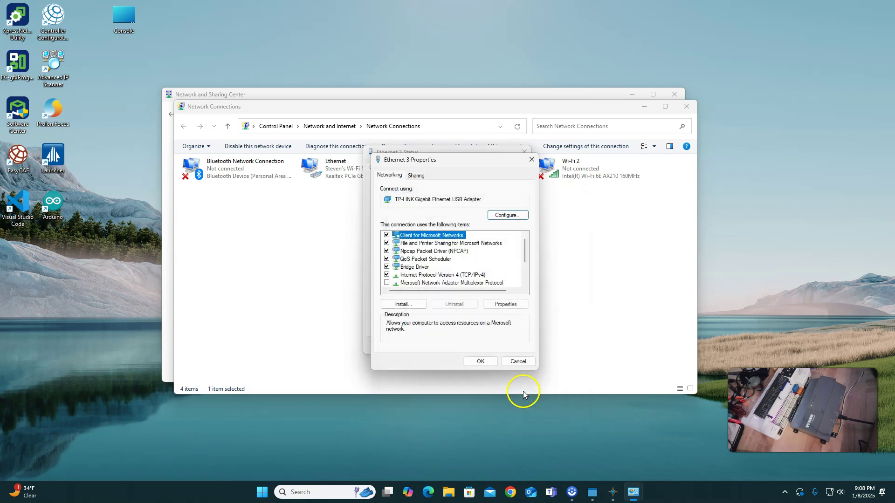
{"action": "left_click", "coordinate": [481, 360]}
{"action": "left_click", "coordinate": [511, 346]}
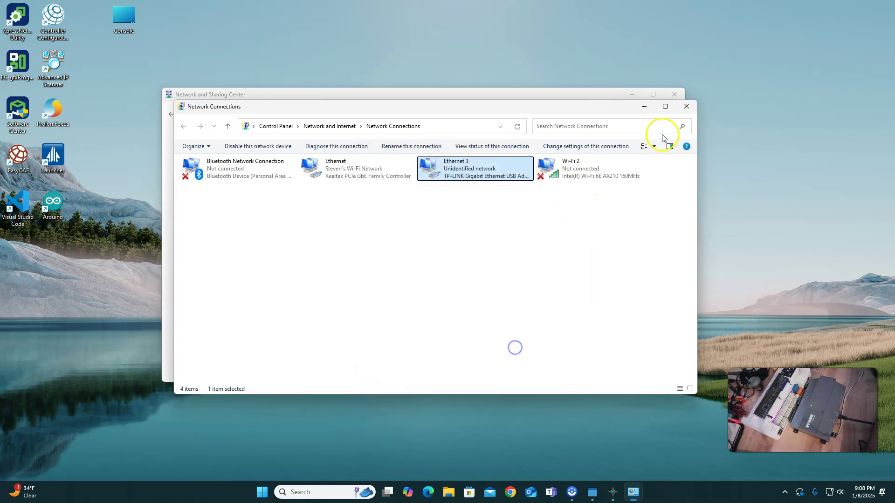
{"action": "left_click", "coordinate": [686, 106]}
{"action": "left_click", "coordinate": [678, 95]}
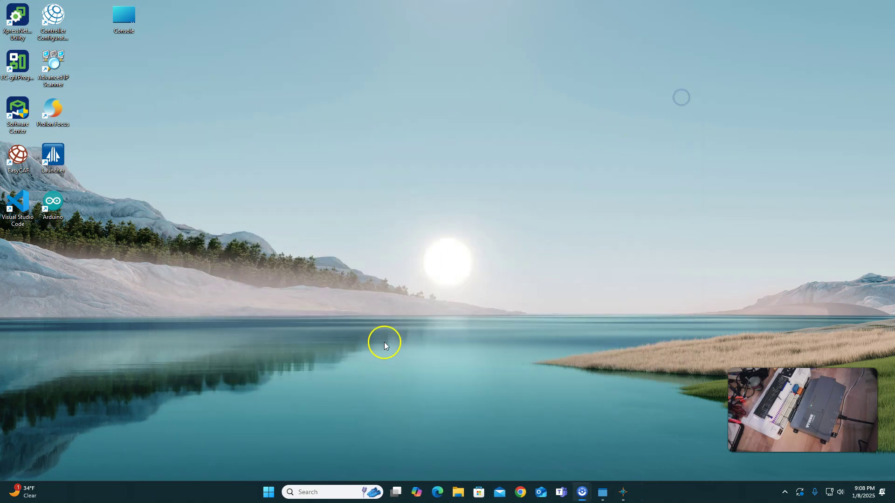
Run ipconfig/all in a Command Prompt, check the IPv4 addresses listed for Ethernet 3, and close the prompt.
{"action": "left_click", "coordinate": [273, 493]}
{"action": "type", "text": "cmd"}
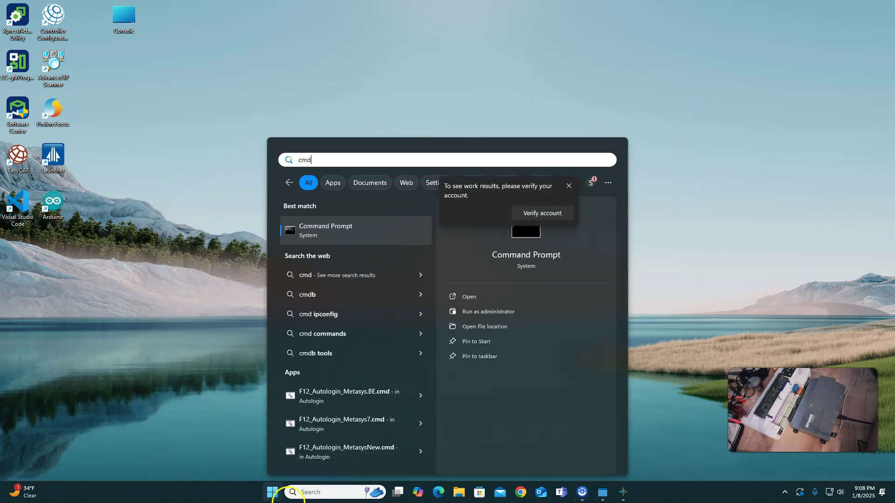
{"action": "key", "text": "Return"}
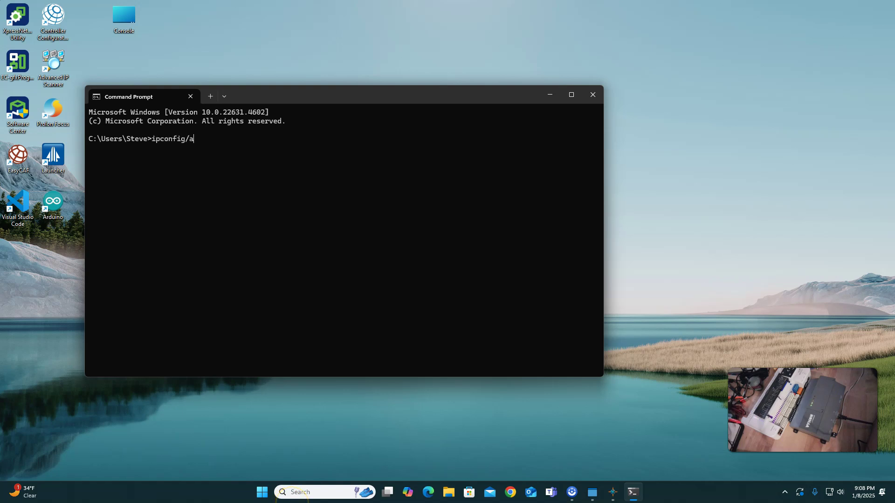
{"action": "key", "text": "Return"}
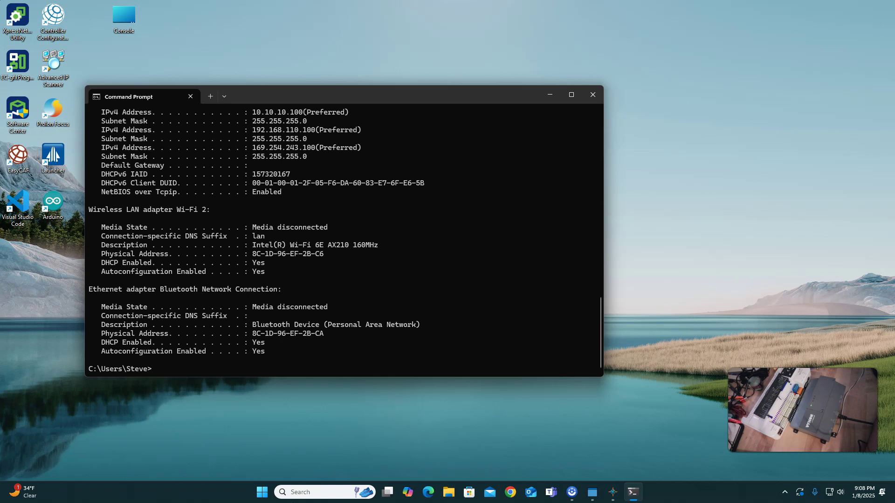
{"action": "scroll", "coordinate": [294, 326], "scroll_direction": "up", "scroll_amount": 3}
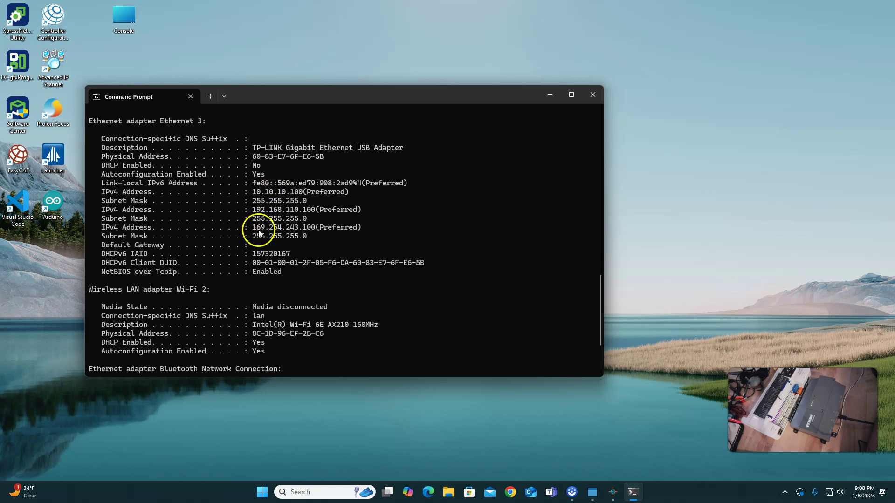
{"action": "left_click", "coordinate": [593, 96]}
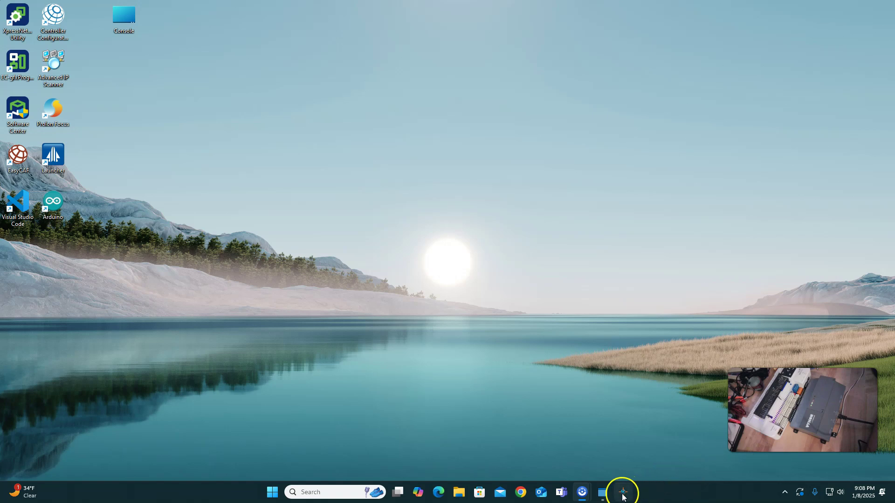
Switch to FX Workbench and log on to the Edge10 station at 192.168.110.90 with the remembered credentials.
{"action": "mouse_move", "coordinate": [627, 495]}
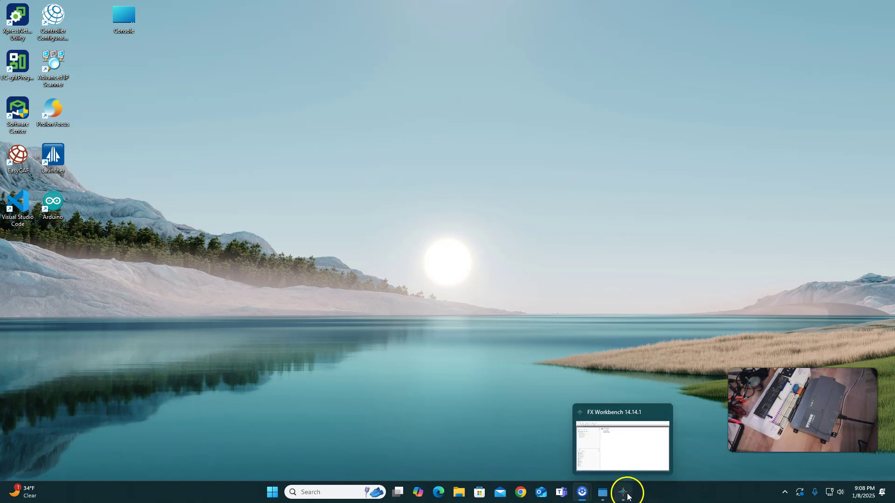
{"action": "left_click", "coordinate": [623, 450]}
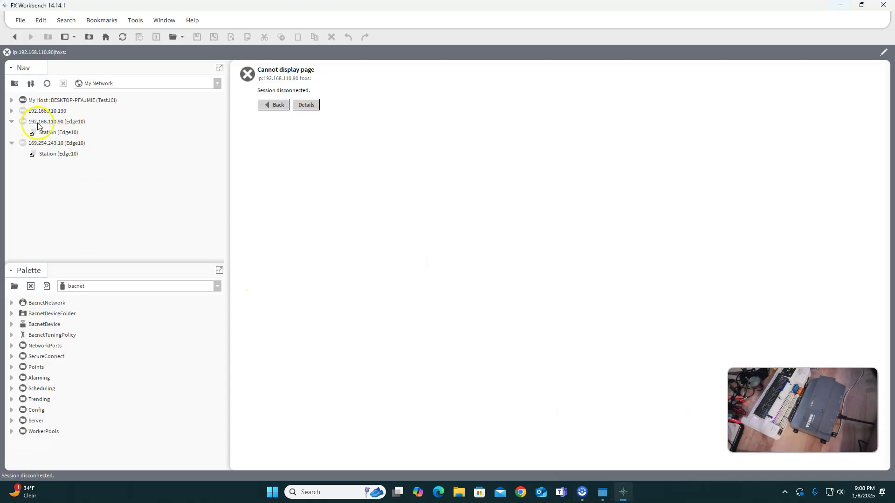
{"action": "double_click", "coordinate": [59, 134]}
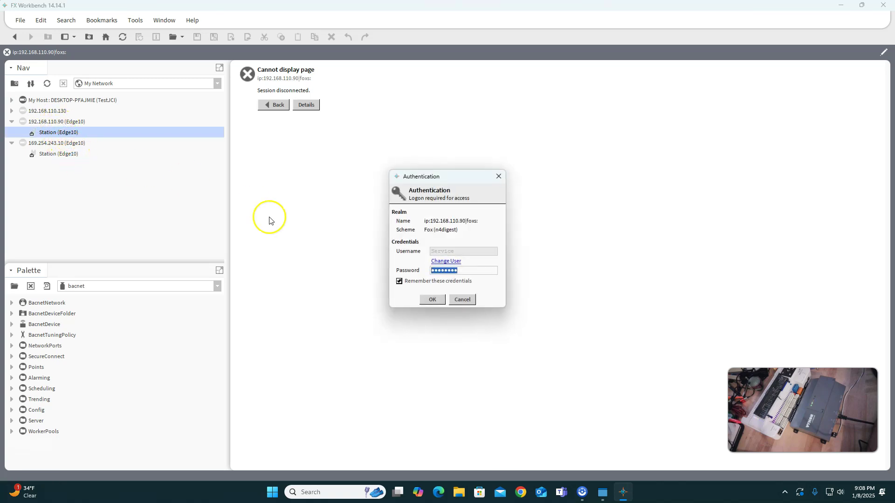
{"action": "left_click", "coordinate": [432, 299]}
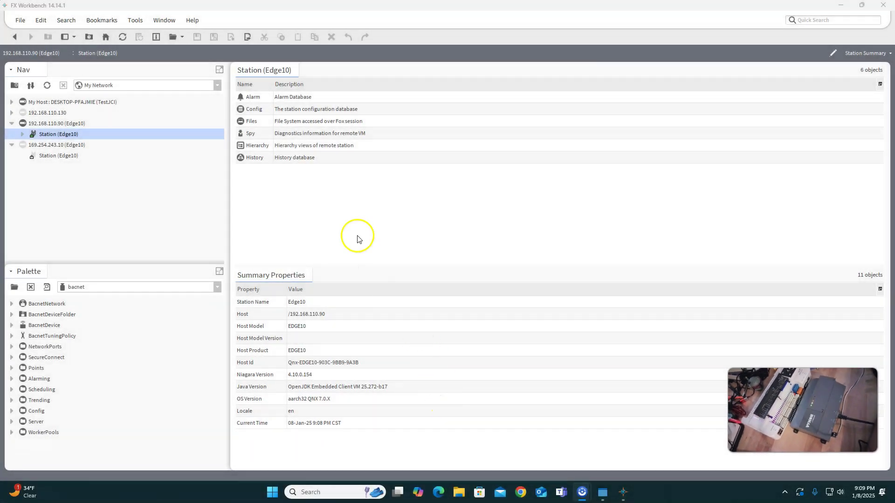
Expand the connected Edge10 station's Config and its Drivers in the navigation tree.
{"action": "left_click", "coordinate": [22, 135]}
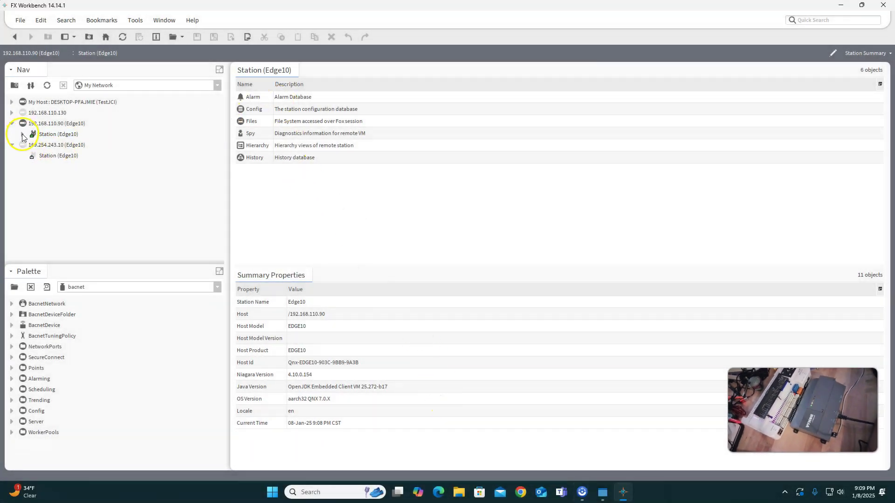
{"action": "left_click", "coordinate": [36, 155]}
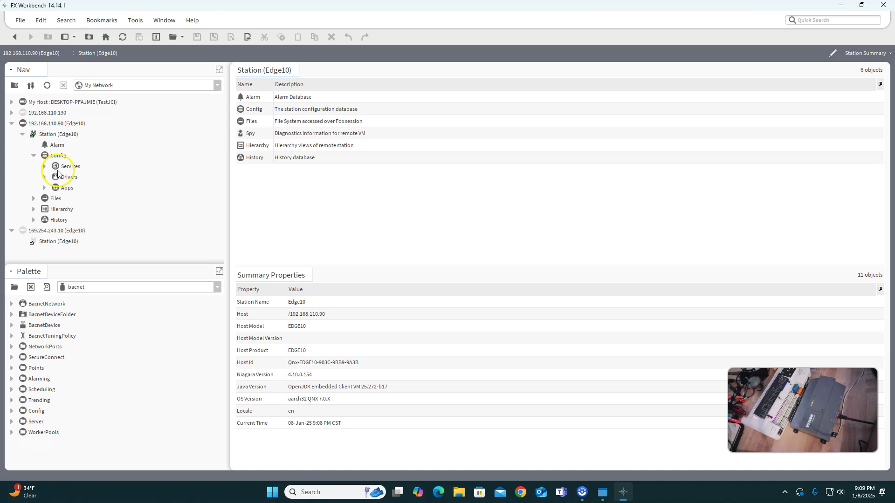
{"action": "left_click", "coordinate": [44, 178]}
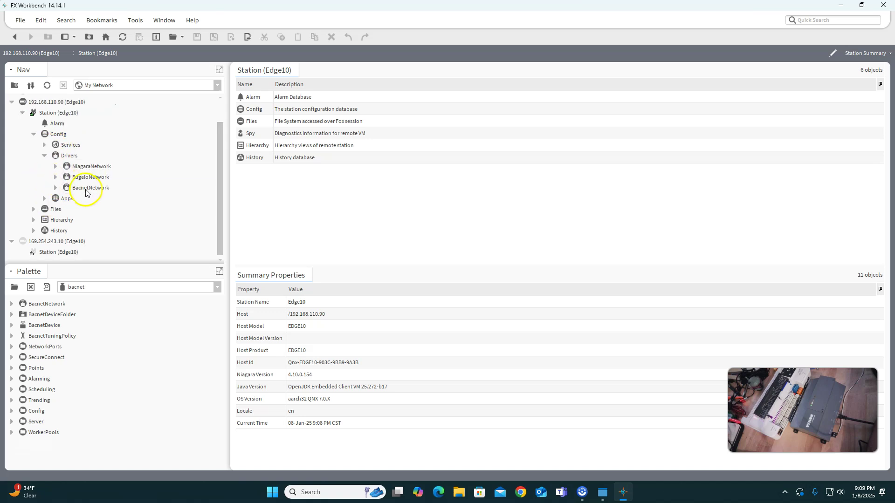
Open the Edge10 station's BacnetNetwork and run a device discovery across networks 1, 2 and 3 with the default limits.
{"action": "left_click", "coordinate": [85, 189]}
{"action": "double_click", "coordinate": [85, 188]}
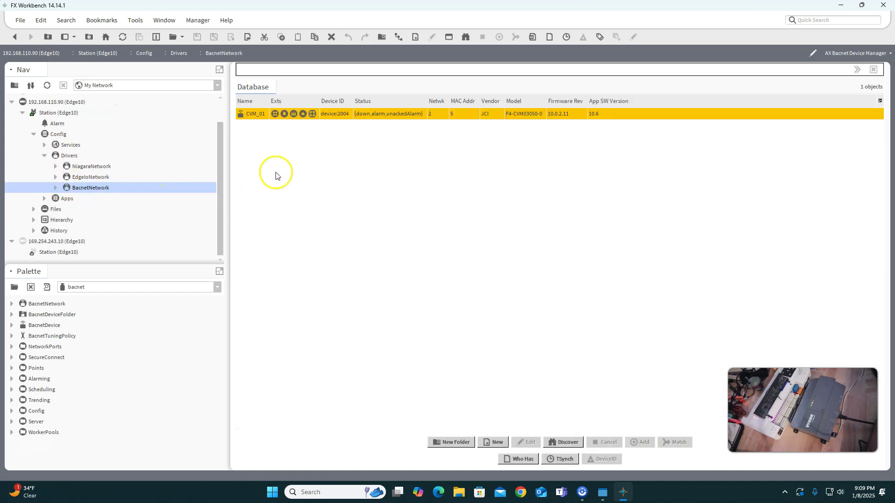
{"action": "left_click", "coordinate": [565, 443]}
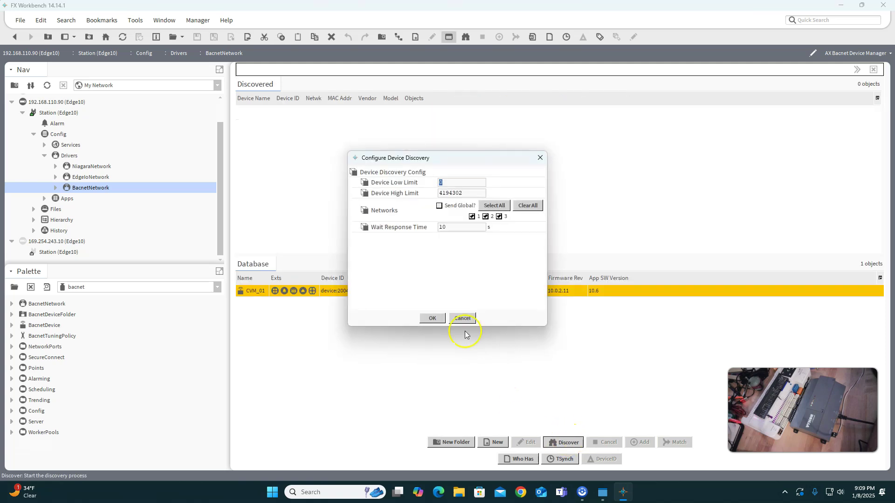
{"action": "left_click", "coordinate": [432, 319]}
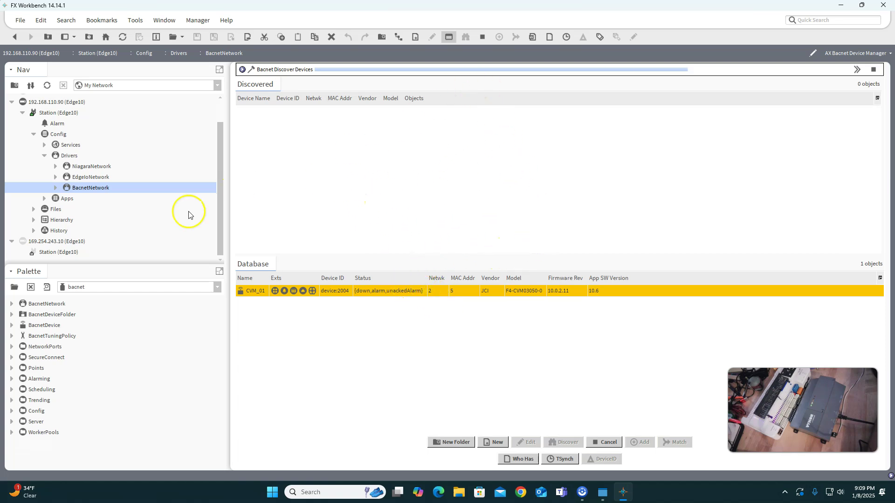
{"action": "scroll", "coordinate": [150, 203], "scroll_direction": "up", "scroll_amount": 1}
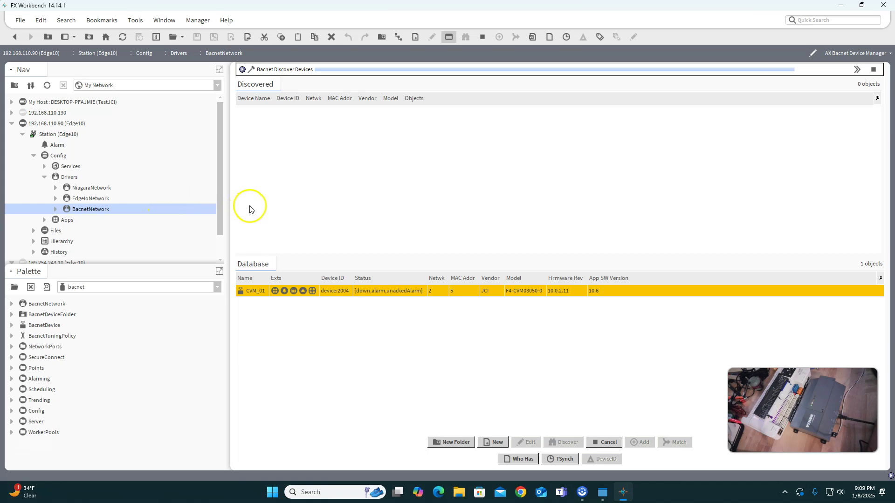
{"action": "scroll", "coordinate": [94, 214], "scroll_direction": "down", "scroll_amount": 1}
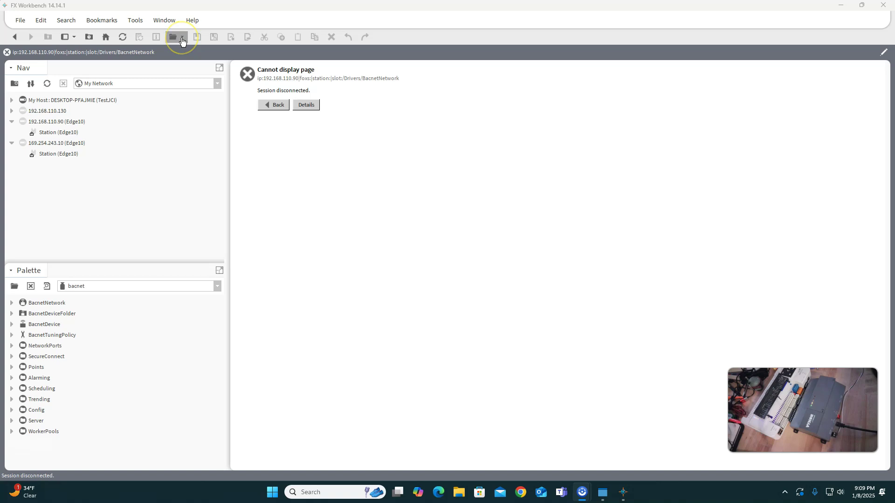
Open a TLS station connection to host 10.10.10.10 on port 4911 and accept the unverified Niagara4 certificate.
{"action": "left_click", "coordinate": [182, 40]}
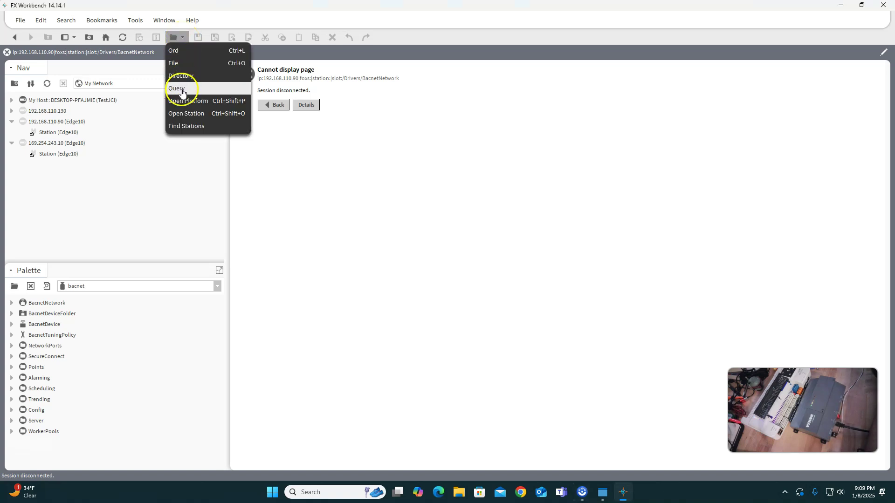
{"action": "left_click", "coordinate": [199, 115]}
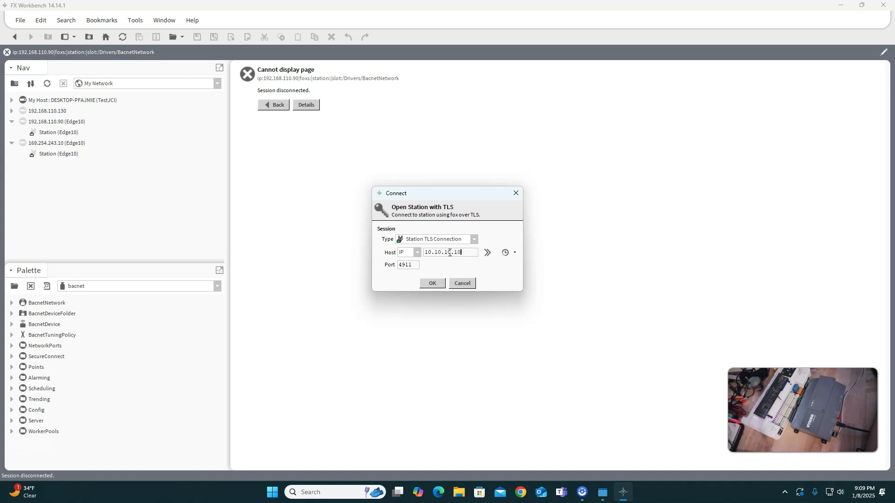
{"action": "left_click", "coordinate": [442, 285]}
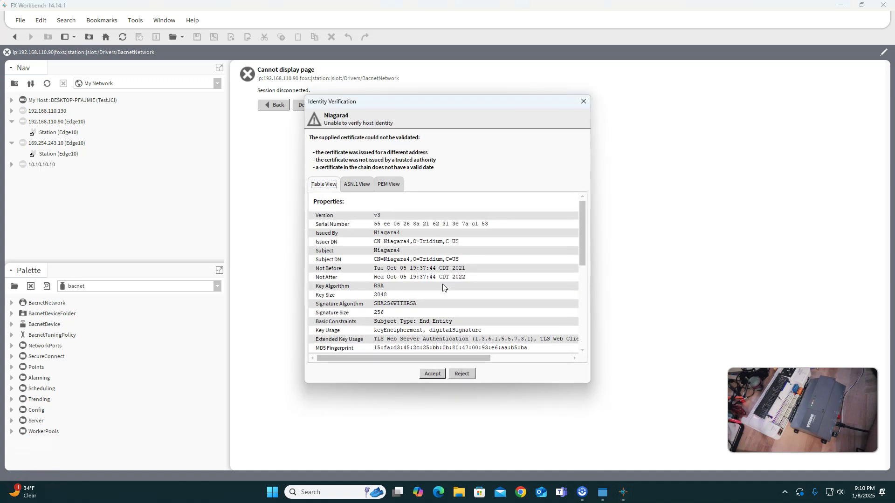
{"action": "left_click", "coordinate": [432, 373]}
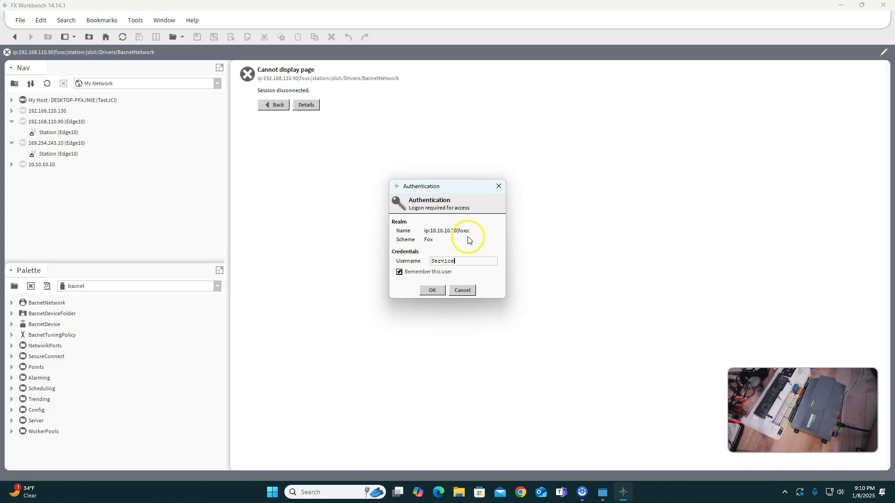
Log on to the station at 10.10.10.10 as Service by entering the account password.
{"action": "left_click", "coordinate": [432, 291]}
{"action": "type", "text": "••••••••••••••"}
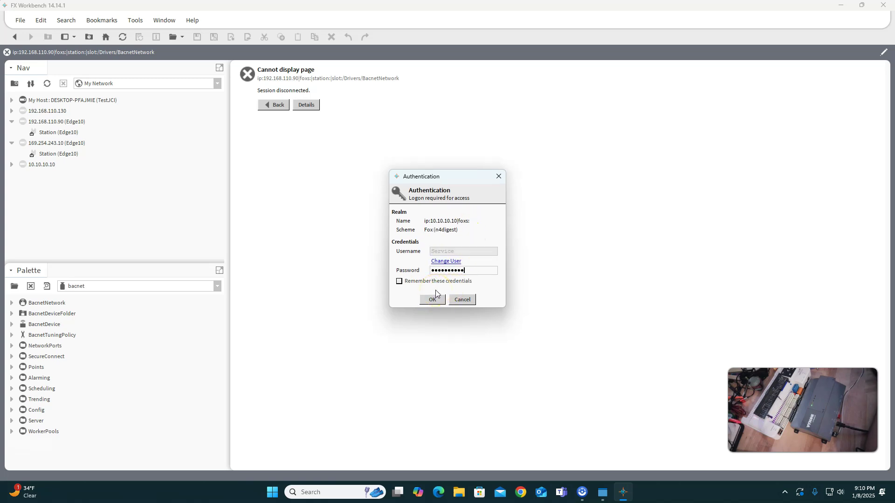
{"action": "left_click", "coordinate": [433, 299]}
Expand the 10.10.10.10 station's Config and Drivers in the navigation tree and open its BacnetNetwork device manager.
{"action": "left_click", "coordinate": [15, 169]}
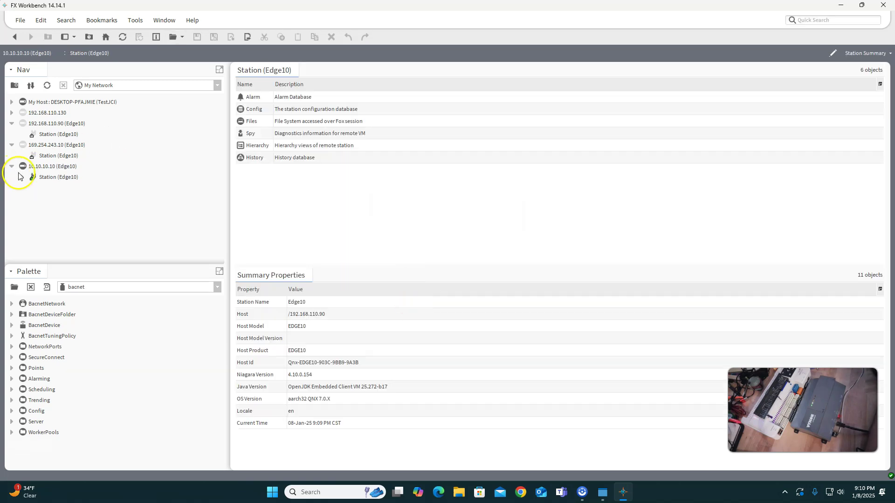
{"action": "left_click", "coordinate": [23, 177]}
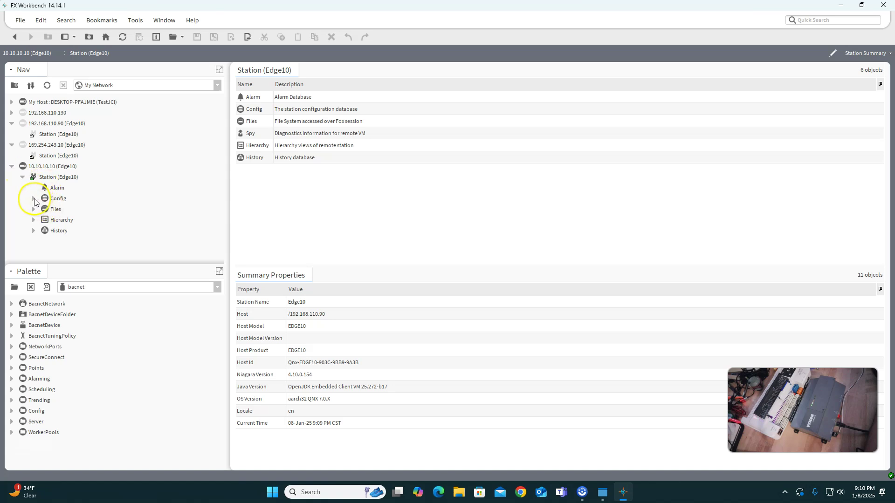
{"action": "left_click", "coordinate": [34, 199]}
{"action": "double_click", "coordinate": [68, 209]}
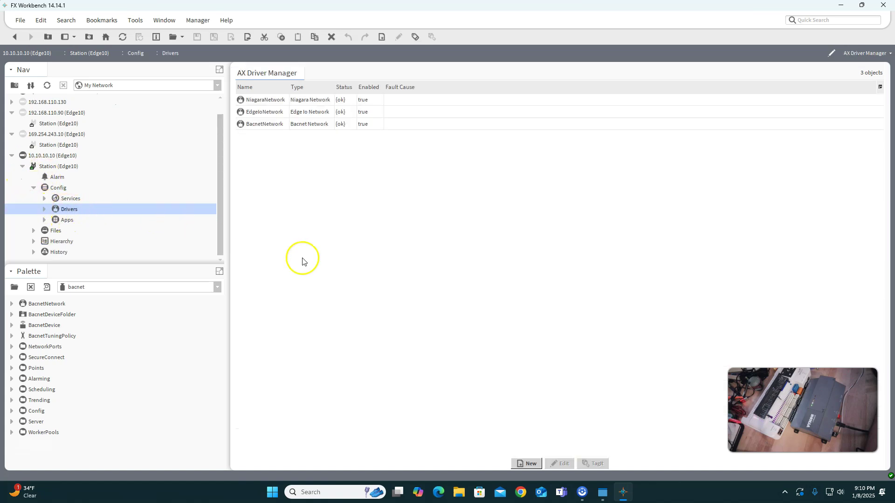
{"action": "left_click", "coordinate": [44, 209]}
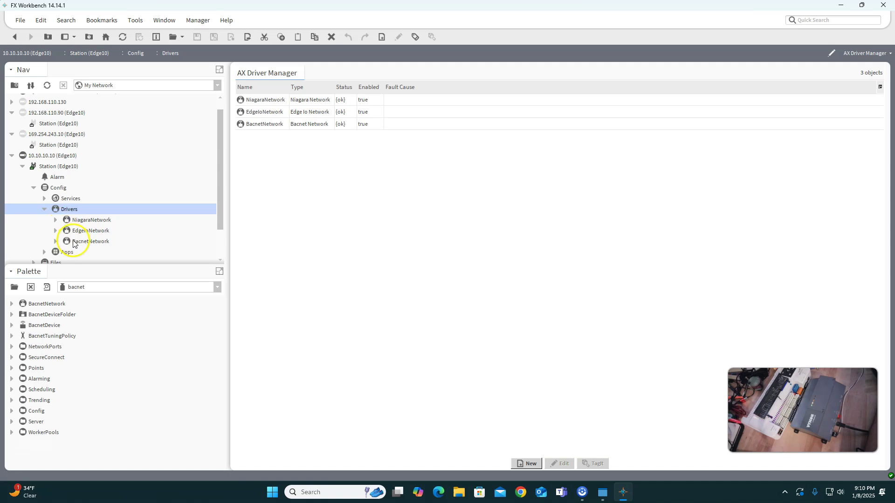
{"action": "double_click", "coordinate": [94, 242]}
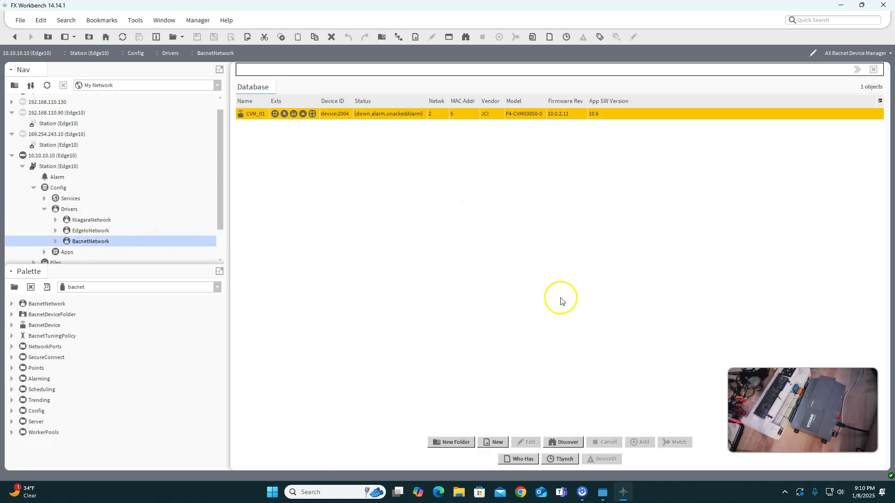
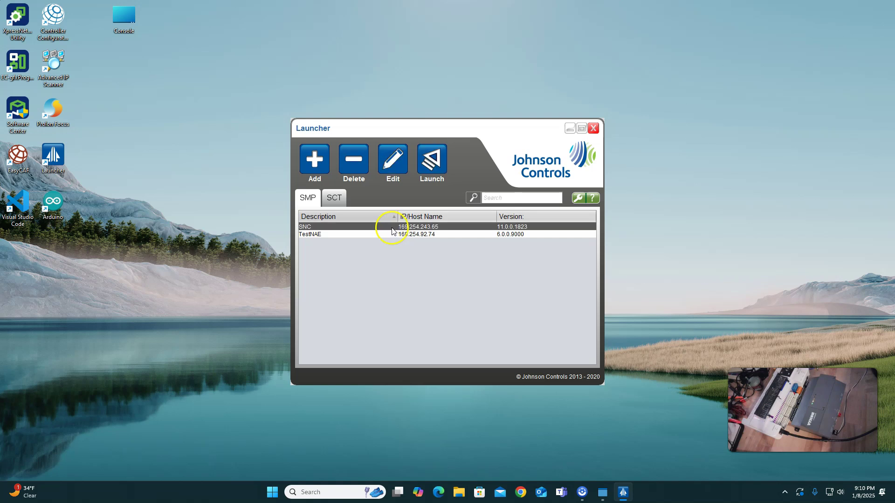
Switch to the Johnson Controls Launcher, launch the SNC at 169.254.243.65, and expand F4-SNC25151-04 in its item tree.
{"action": "left_click", "coordinate": [432, 160]}
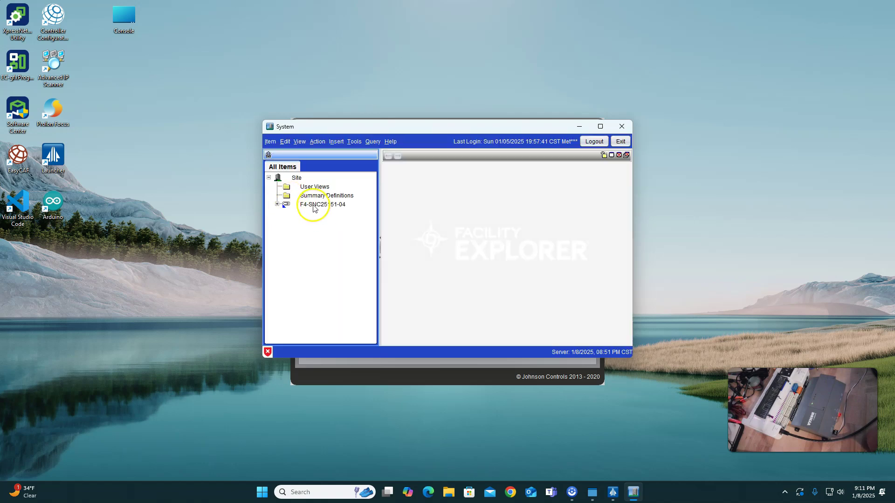
{"action": "left_click", "coordinate": [278, 204]}
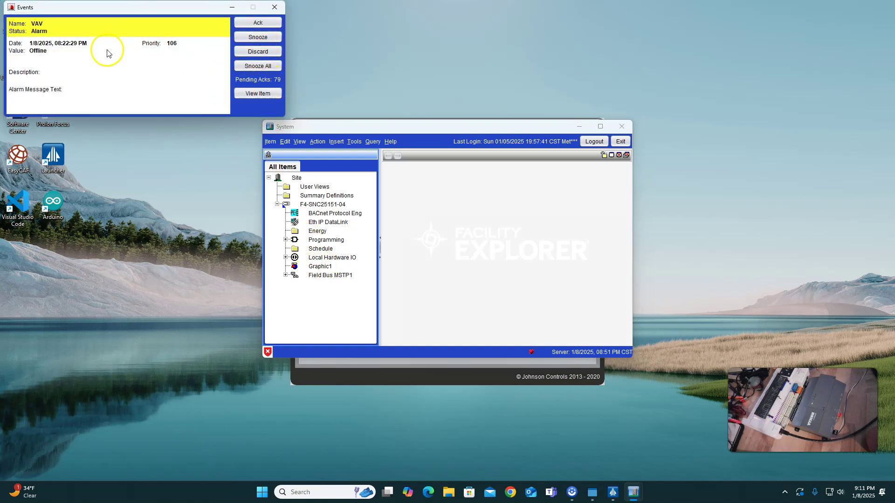
Disable alarm pop-ups in the SNC's System window.
{"action": "left_click", "coordinate": [299, 141]}
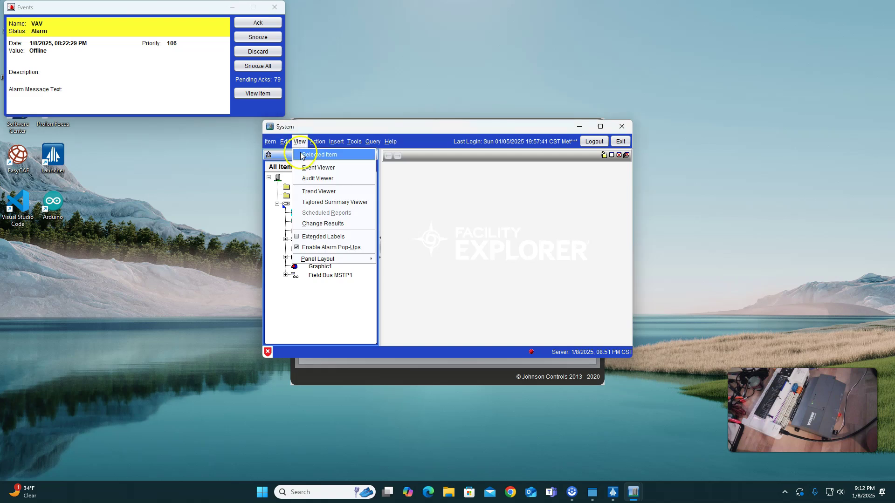
{"action": "left_click", "coordinate": [322, 248]}
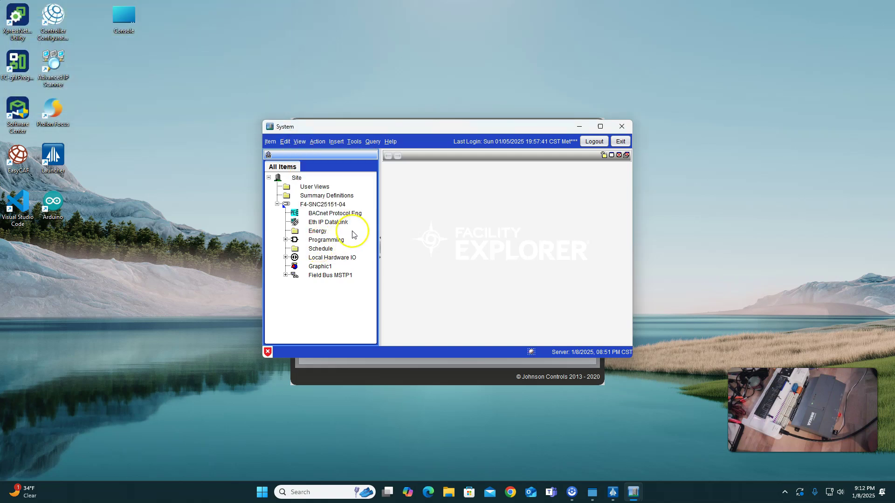